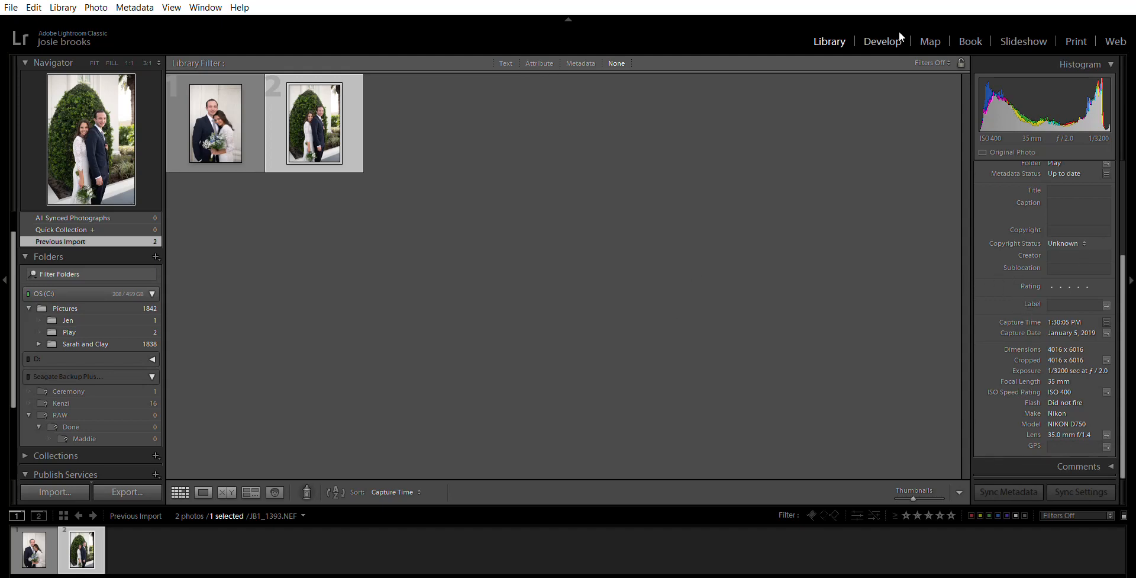
Step: Open the selected full-length wedding portrait for editing in the Develop module
left_click(885, 40)
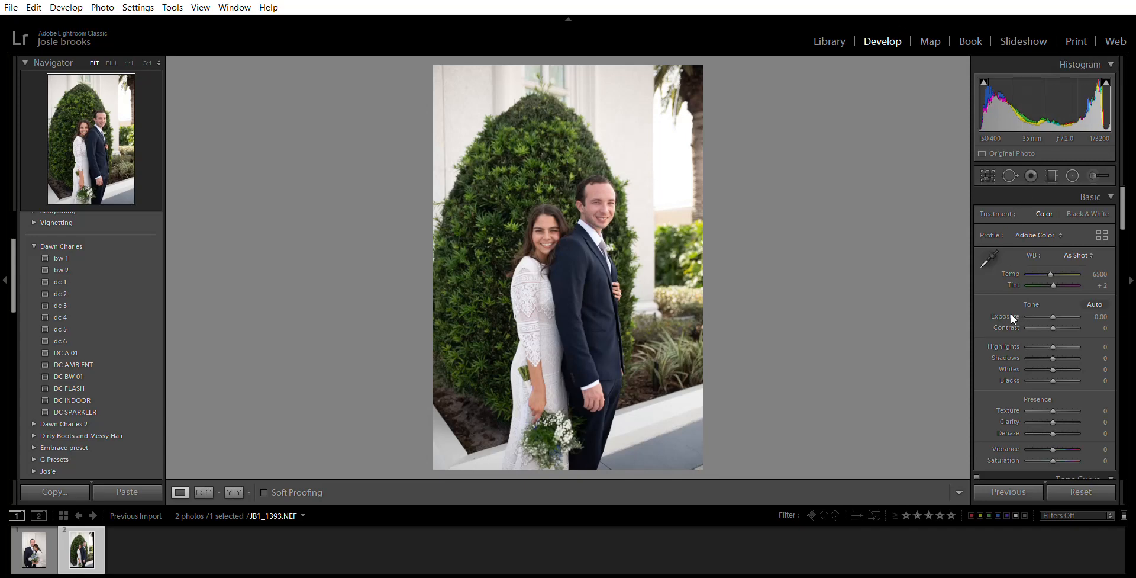
Step: Try automatic white balance and an eyedropper sample taken beside the bride's hair, undoing each correction
key("ctrl+shift+u")
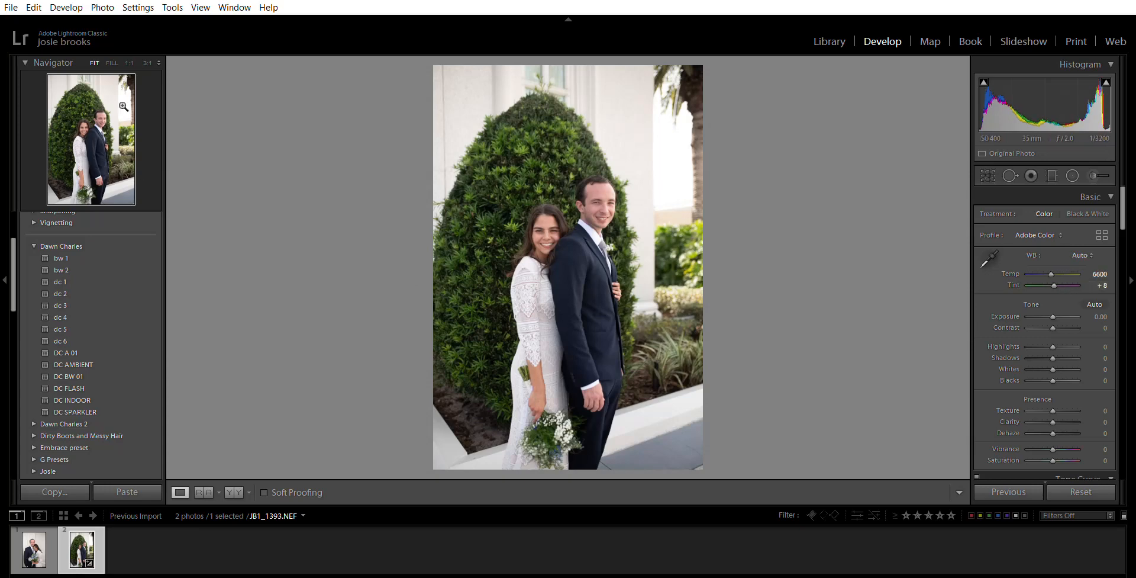
key("ctrl+z")
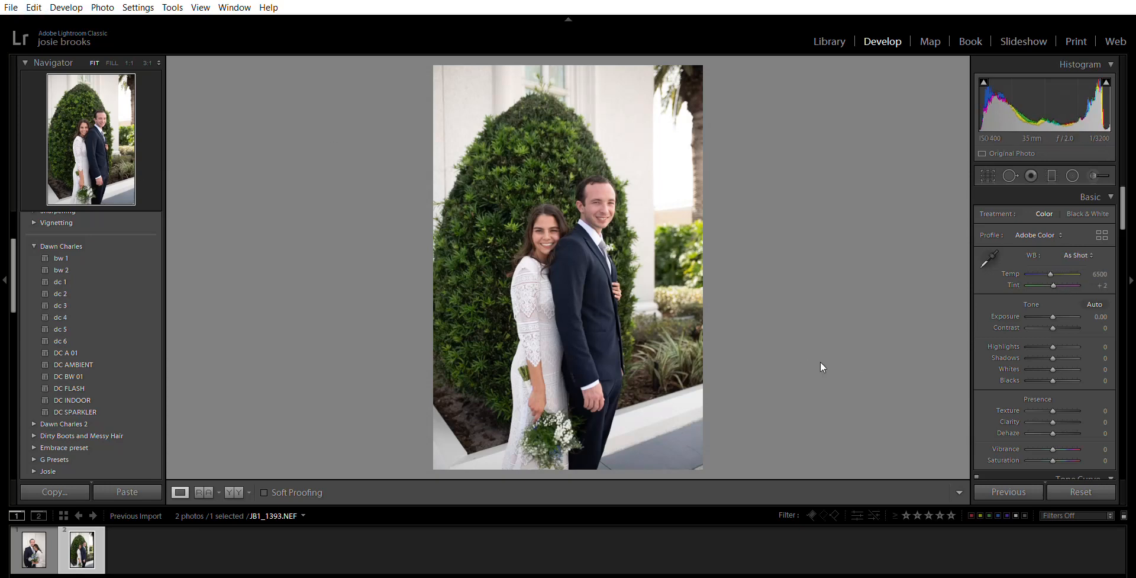
left_click(989, 258)
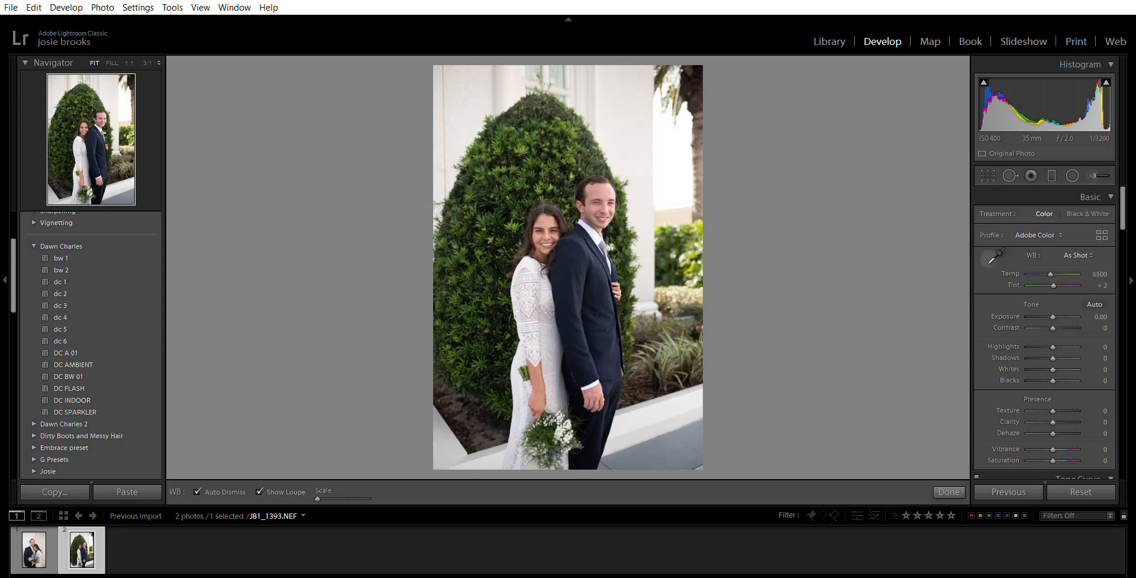
left_click(532, 264)
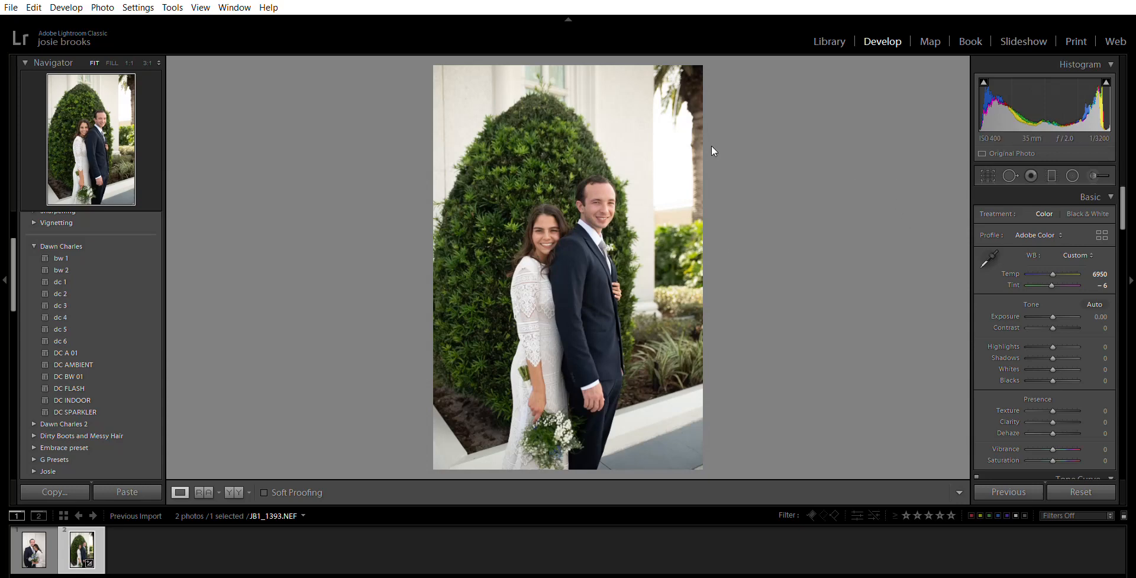
key("ctrl+z")
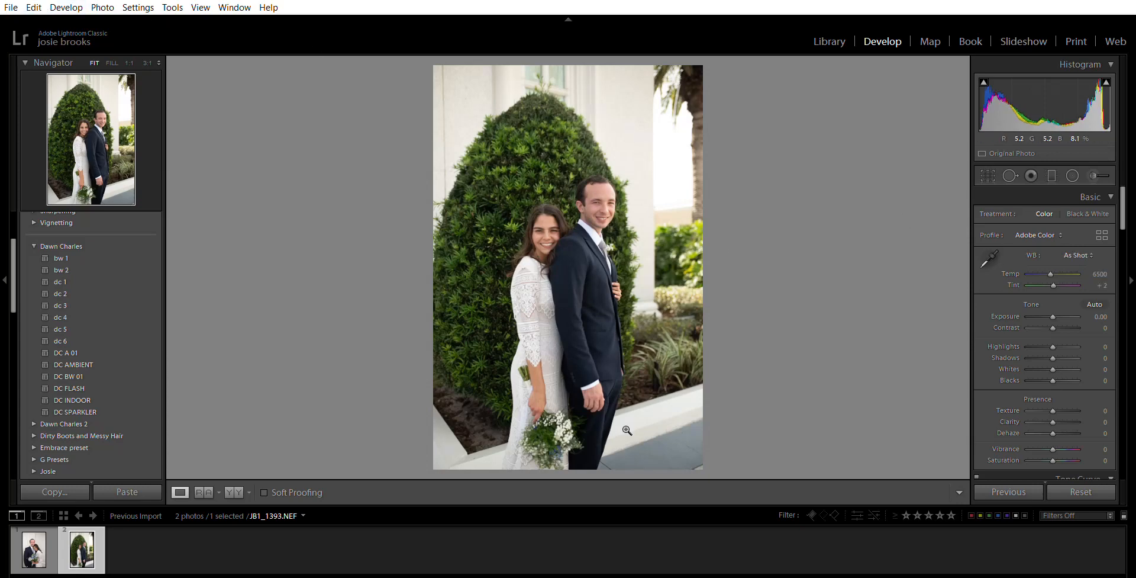
Step: Set the white balance to a temperature of 7000 and a tint of −7, judging by the groom's skin
left_click(575, 236)
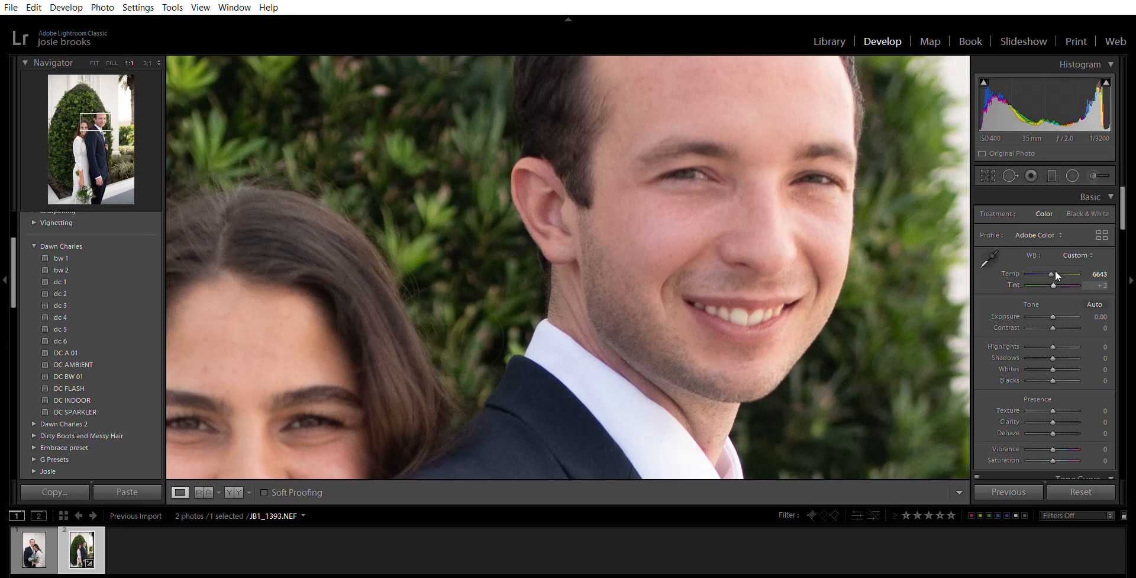
left_click_drag(1054, 284, 1052, 284)
left_click(1053, 273)
left_click(667, 182)
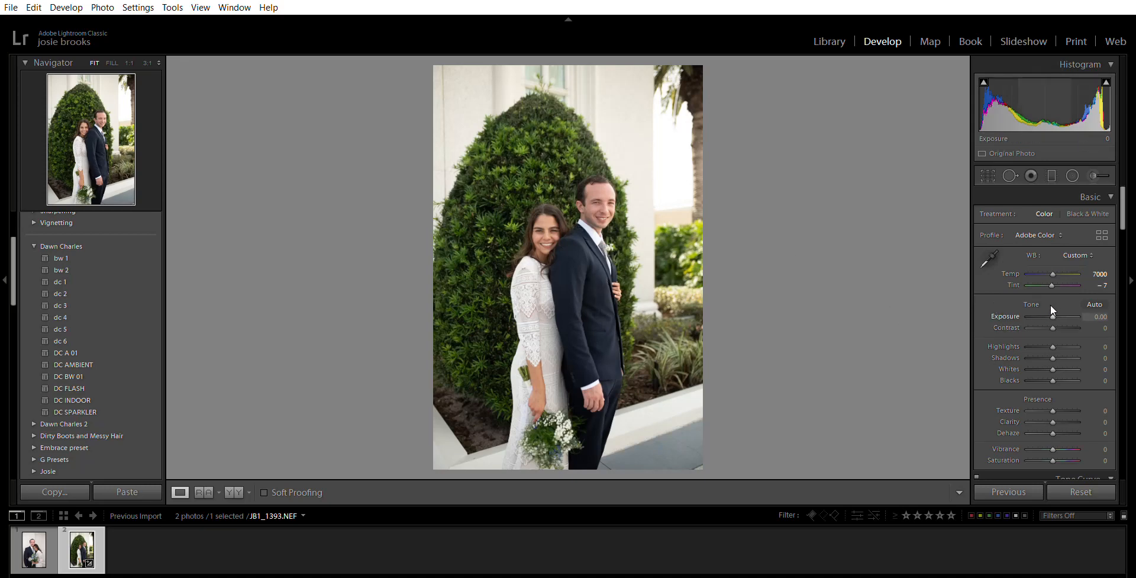
Step: Expand the photographer's own preset group and look through the available presets, returning to the Dawn Charles group
scroll(12, 233, "down", 2)
scroll(10, 241, "down", 4)
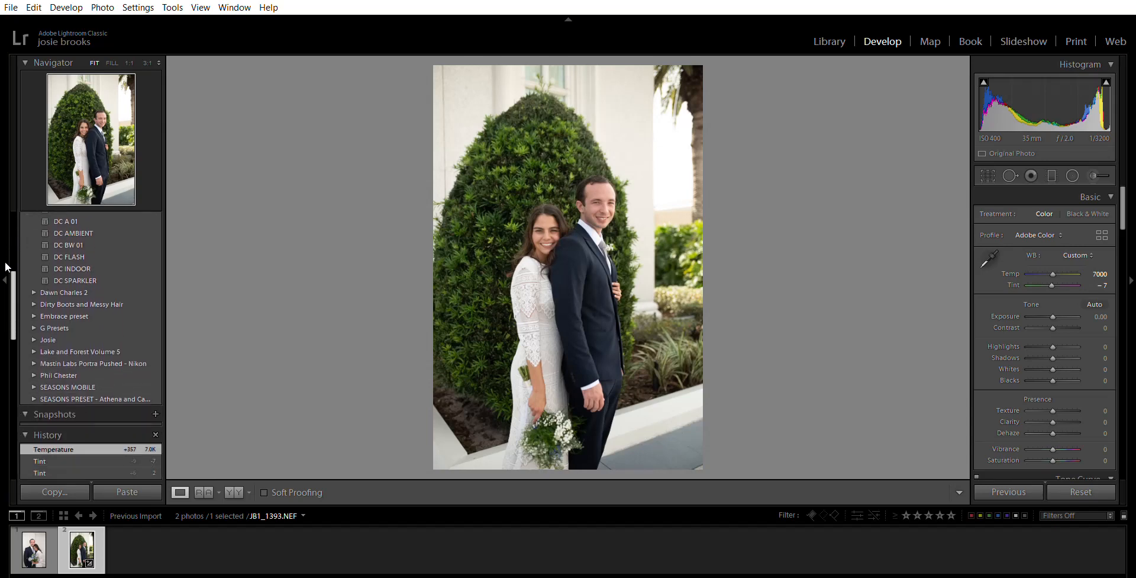
left_click(34, 338)
mouse_move(12, 274)
left_mouse_down()
mouse_move(12, 294)
mouse_move(11, 267)
left_mouse_up()
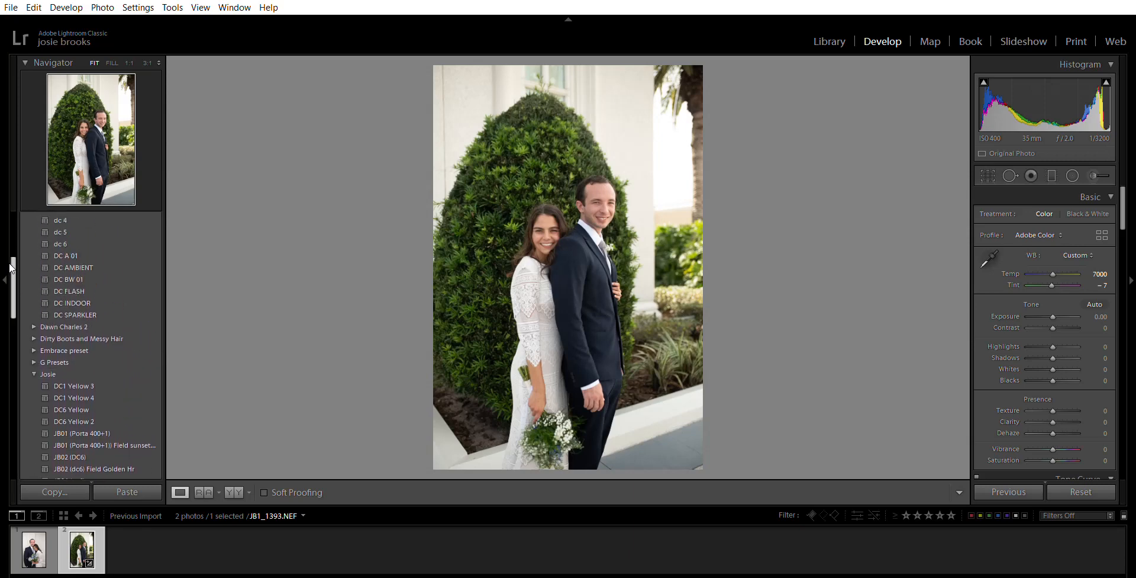
left_click_drag(10, 267, 13, 243)
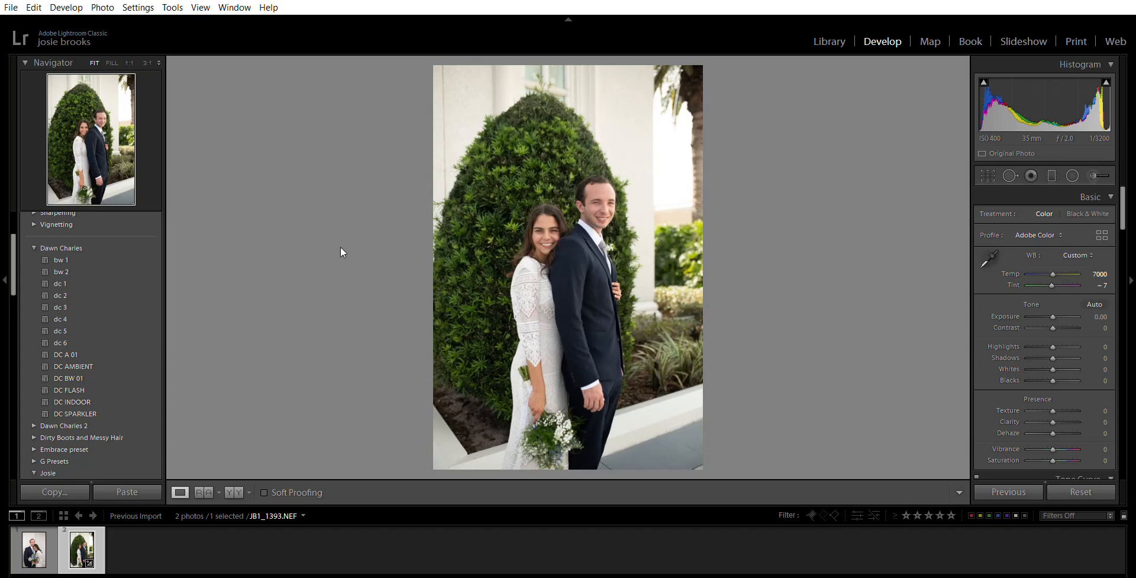
scroll(69, 277, "up", 1)
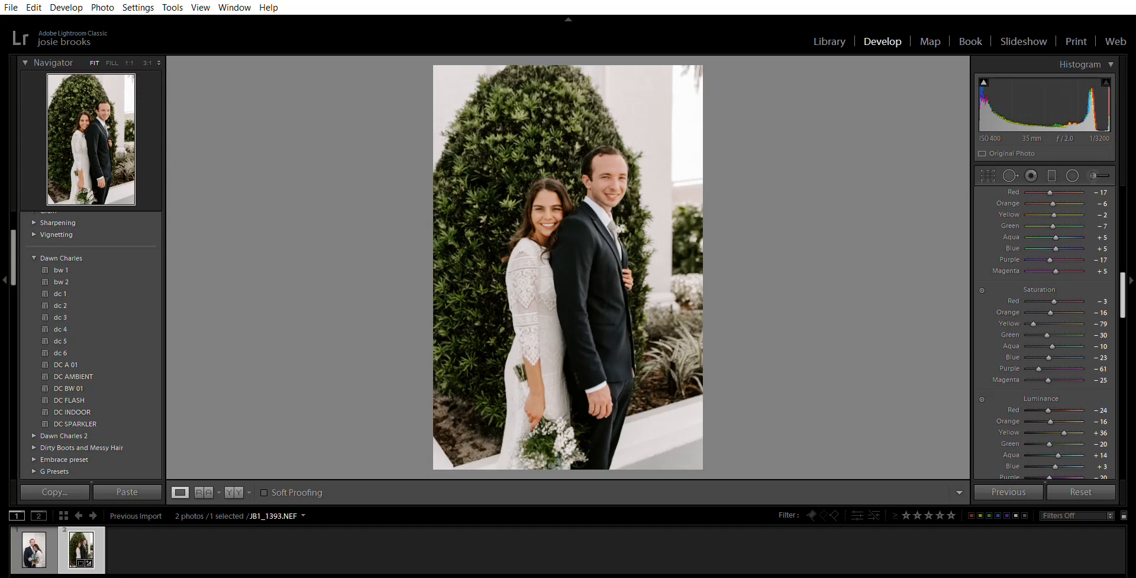
Step: Group the HSL adjustments by individual color instead of by hue, saturation and luminance
scroll(1044, 337, "up", 3)
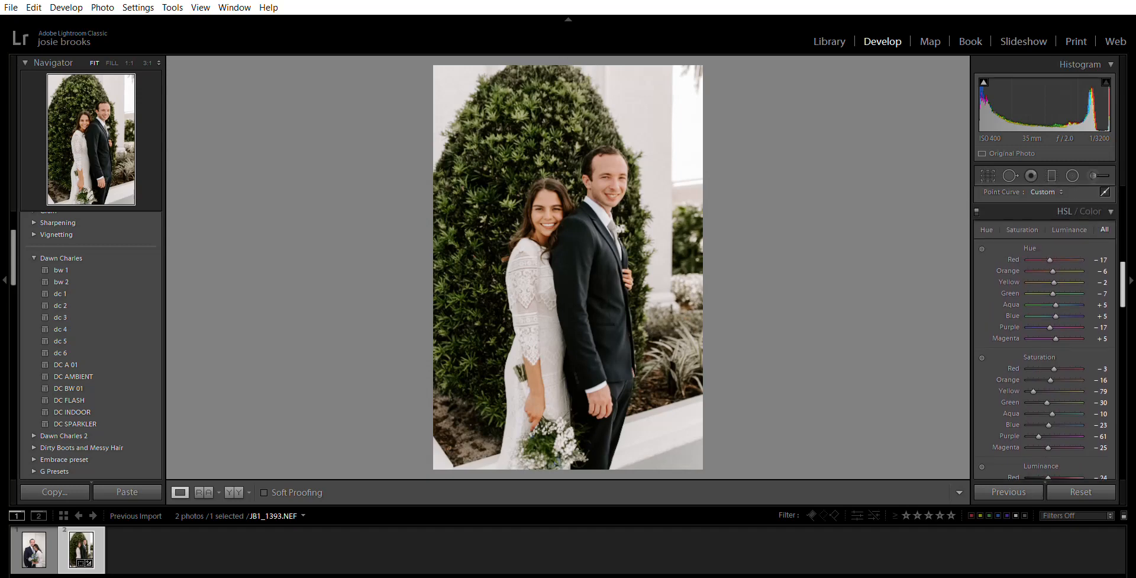
left_click(1091, 210)
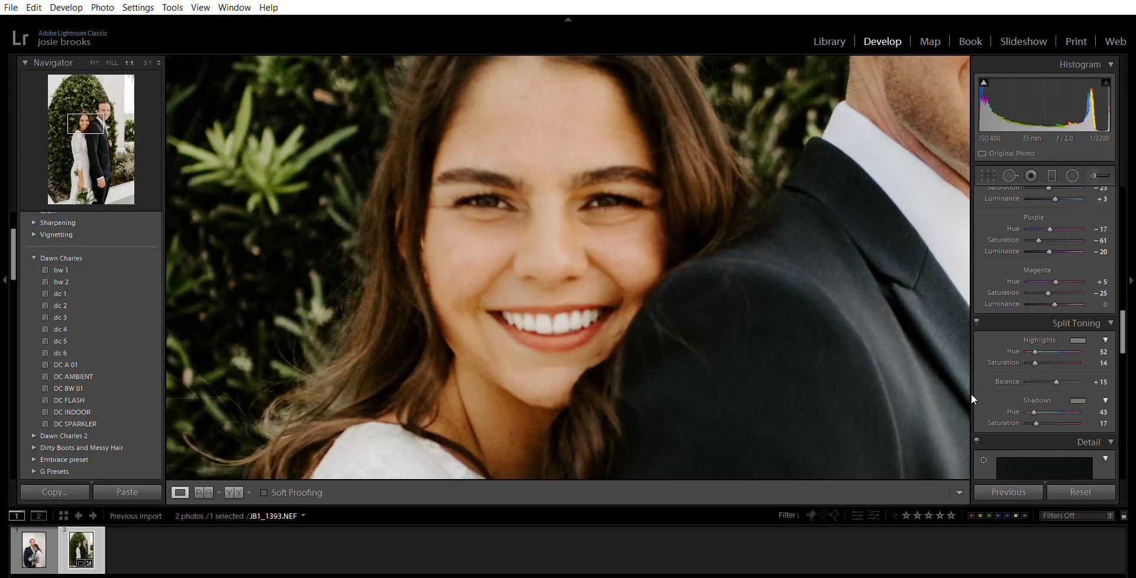
Step: Warm the split-toned highlights with a hue of 37 and adjust their saturation, checking the effect on the couple
left_click_drag(971, 394, 972, 395)
left_click(761, 287)
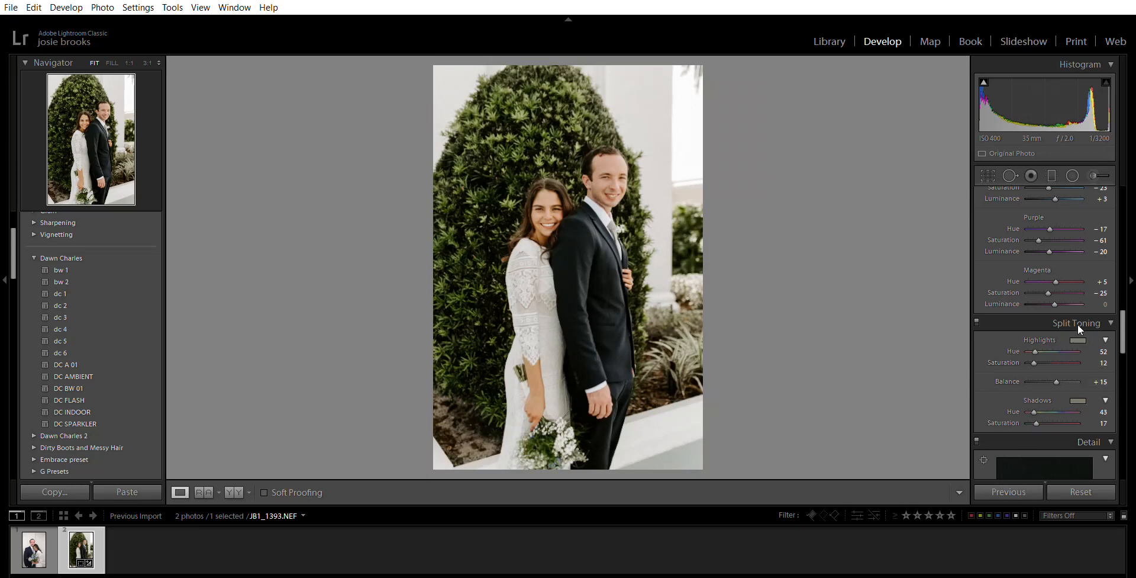
left_click(980, 329)
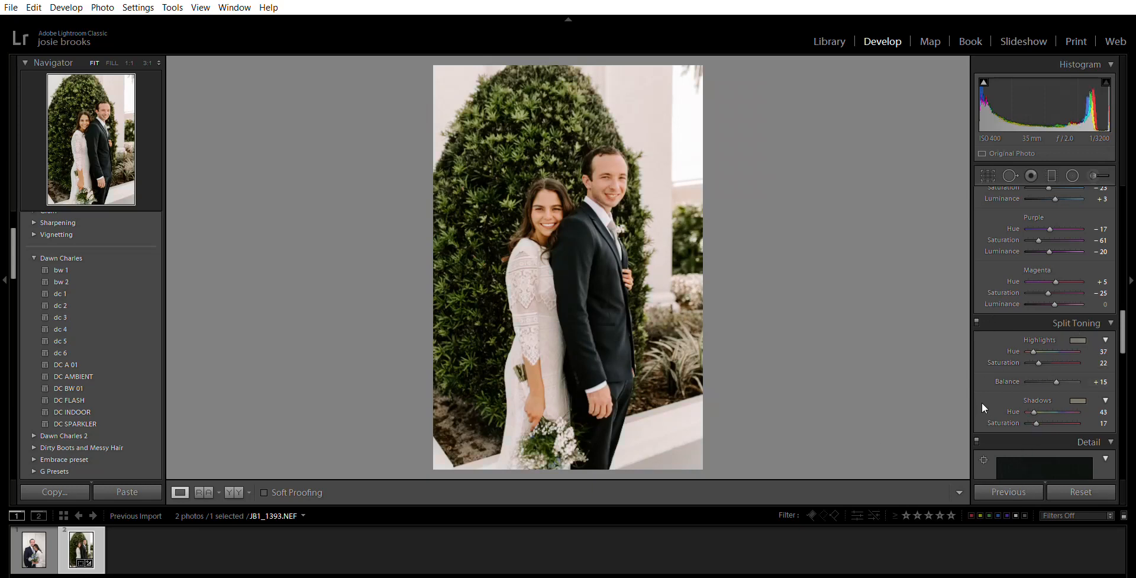
left_click_drag(976, 393, 971, 395)
Step: Review the sharpening, noise reduction and lens profile correction settings, including the distortion and vignetting amounts
left_click_drag(1125, 323, 1124, 363)
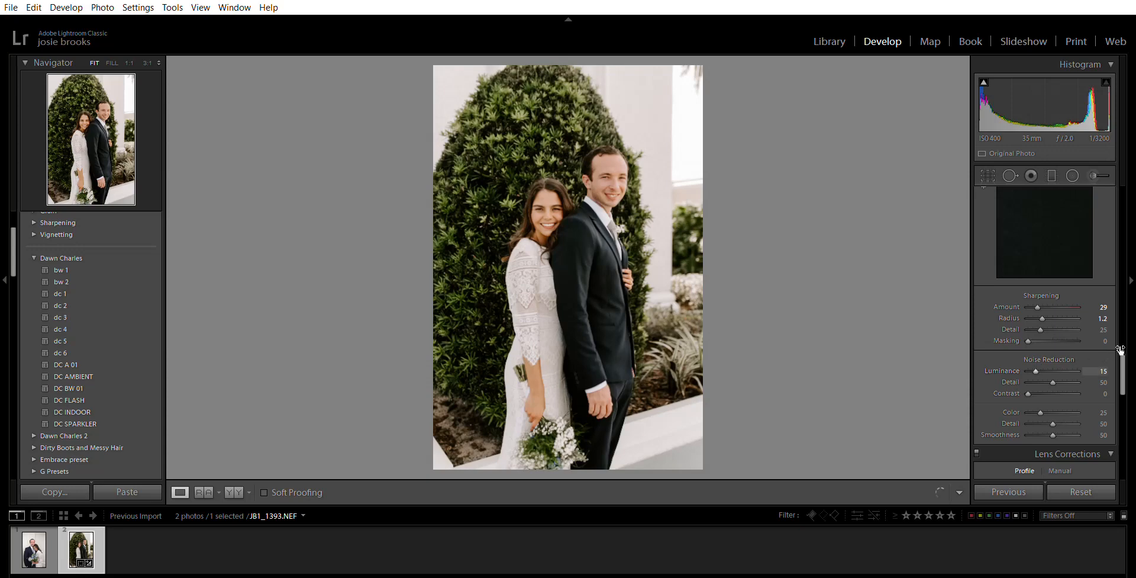
left_click_drag(1122, 354, 1120, 393)
key("Down")
key("Down")
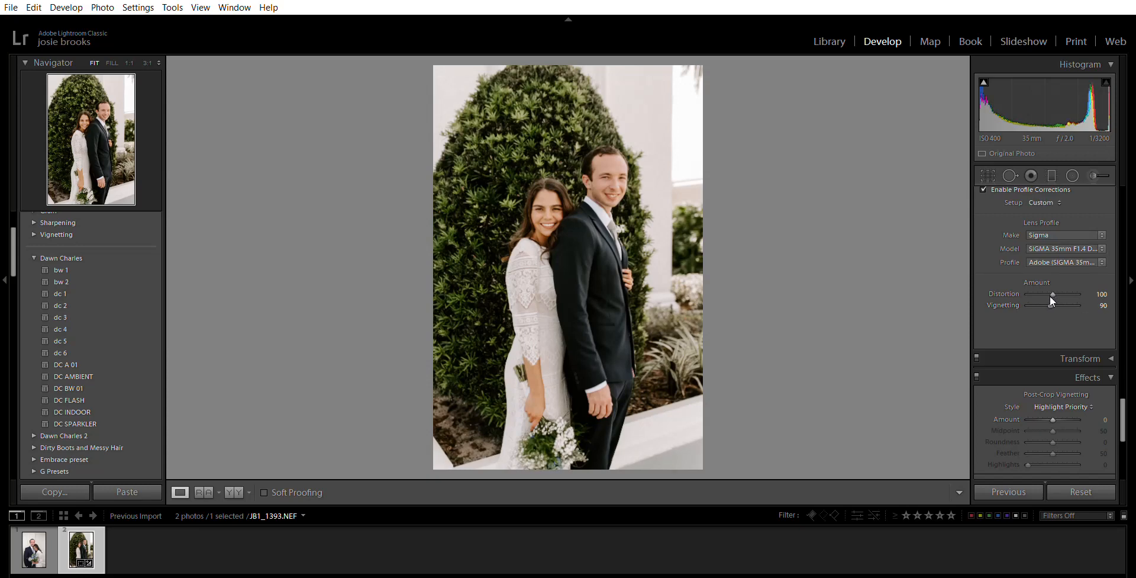
key("Up")
Step: Set the sharpening amount to 34, using the detail preview on the bride's eye to judge it
left_click_drag(1123, 407, 1135, 328)
scroll(1107, 336, "down", 3)
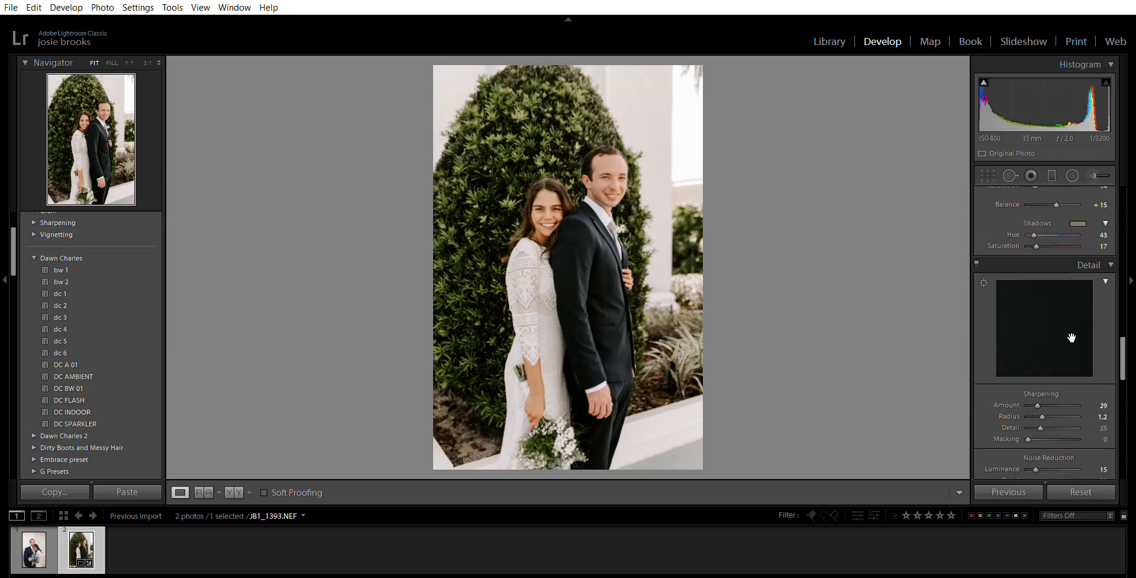
left_click(554, 201)
left_click(543, 195)
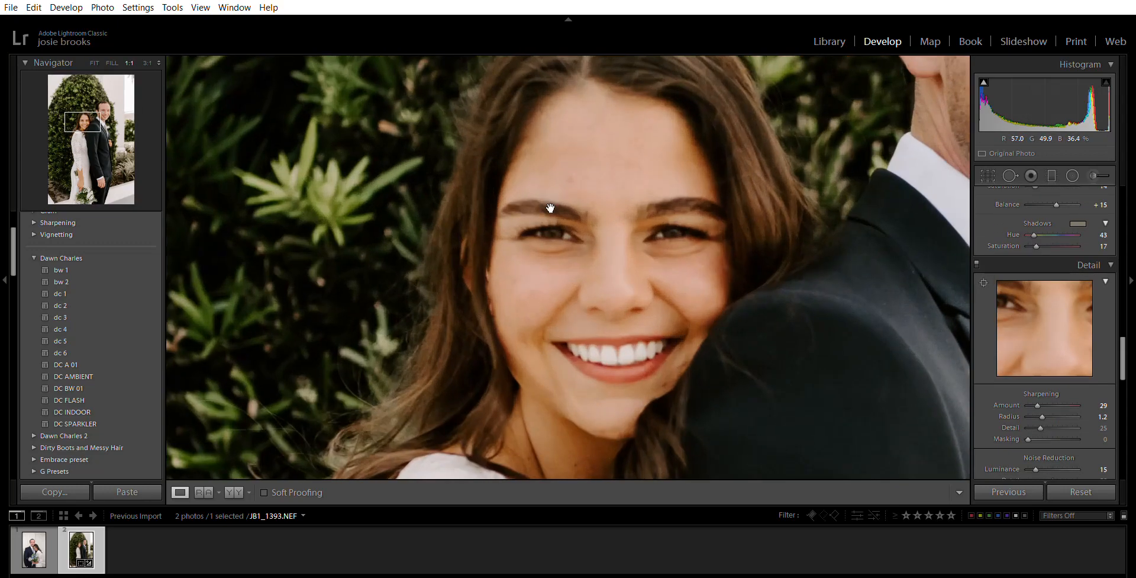
left_click_drag(1049, 314, 1095, 331)
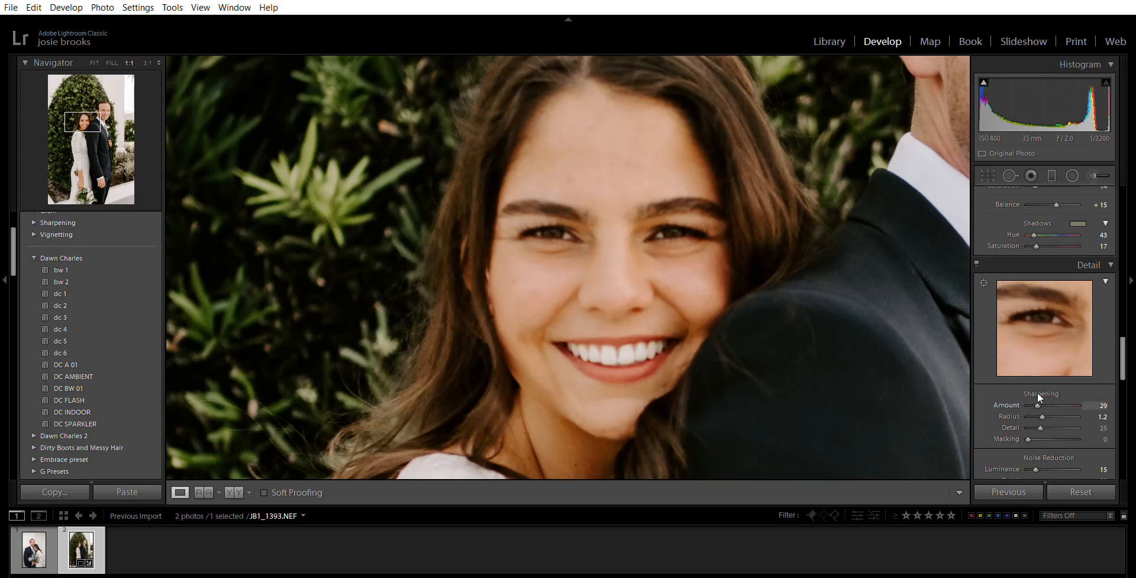
left_click(716, 241)
left_click_drag(1060, 322, 1048, 341)
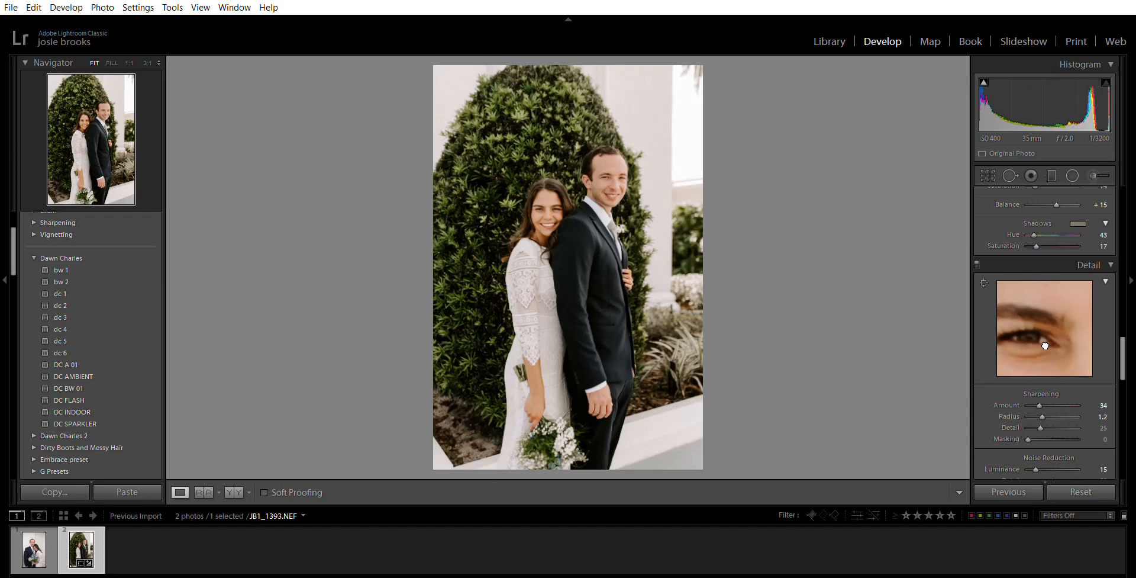
Step: Adjust the end points of the RGB tone curve, placing the black point at 0.0 / 3.9 %
left_click_drag(1123, 341, 1121, 267)
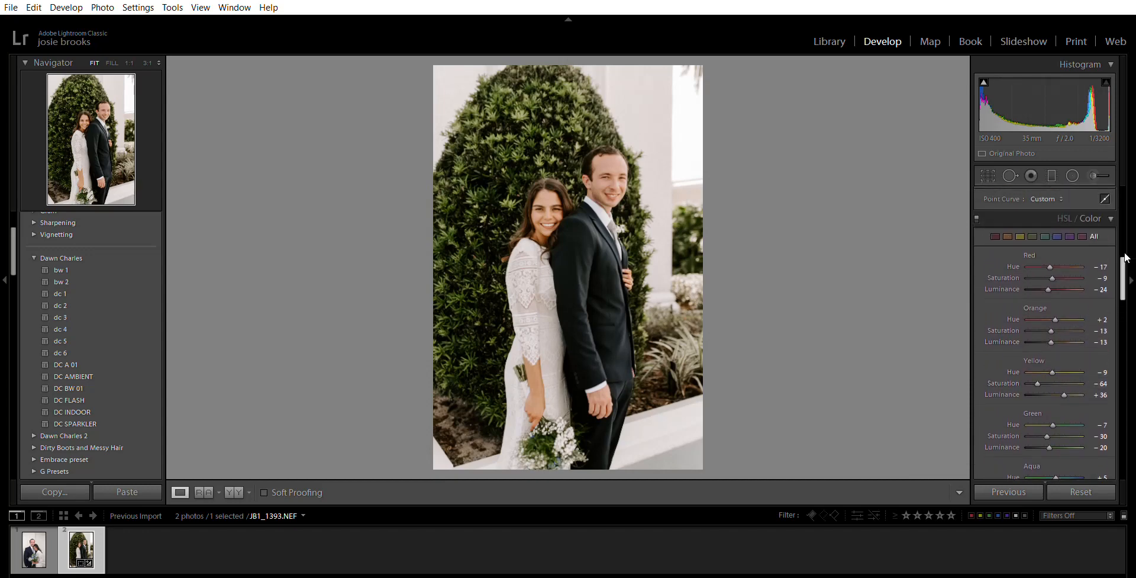
scroll(1113, 217, "up", 4)
mouse_move(1112, 216)
left_mouse_down()
mouse_move(1120, 225)
mouse_move(1121, 215)
left_mouse_up()
mouse_move(980, 335)
left_mouse_down()
mouse_move(974, 311)
mouse_move(972, 334)
left_mouse_up()
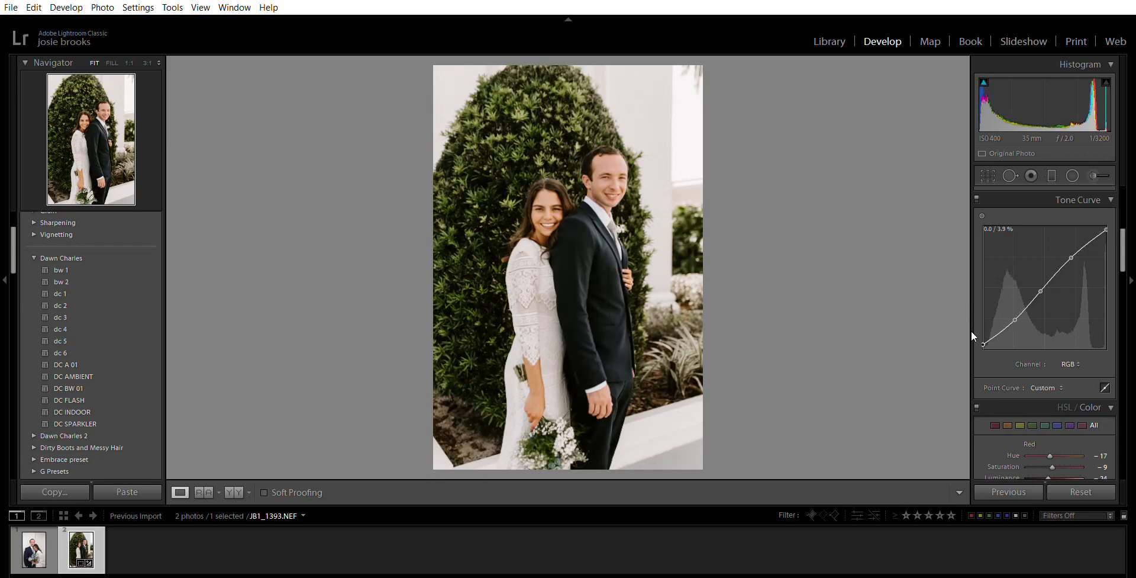
Step: Compare the photo before and after editing side by side, and return to the single-photo view
key("y")
scroll(1047, 349, "up", 5)
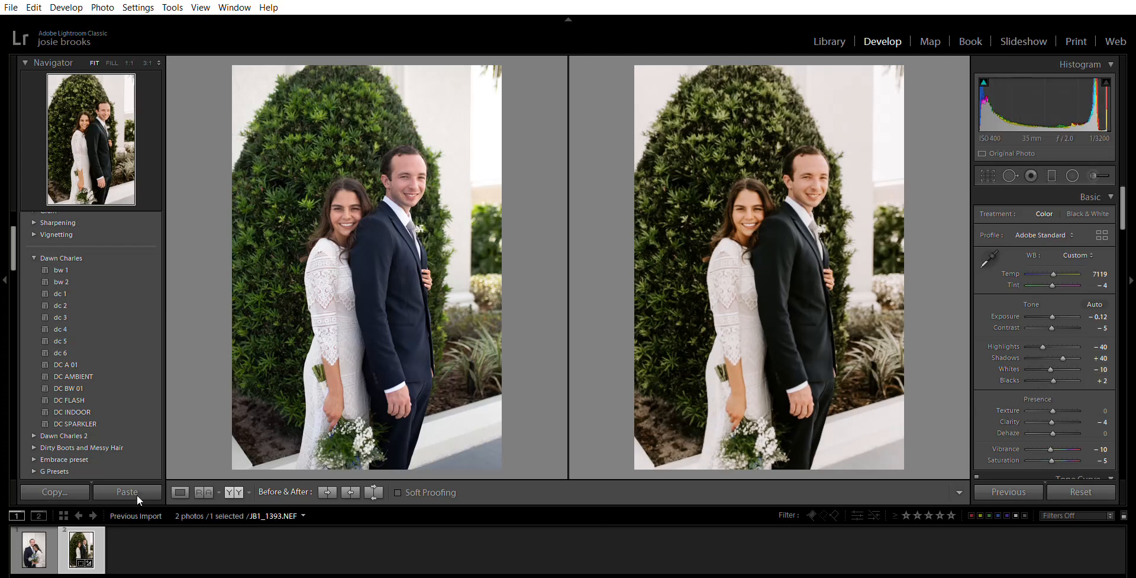
left_click(183, 489)
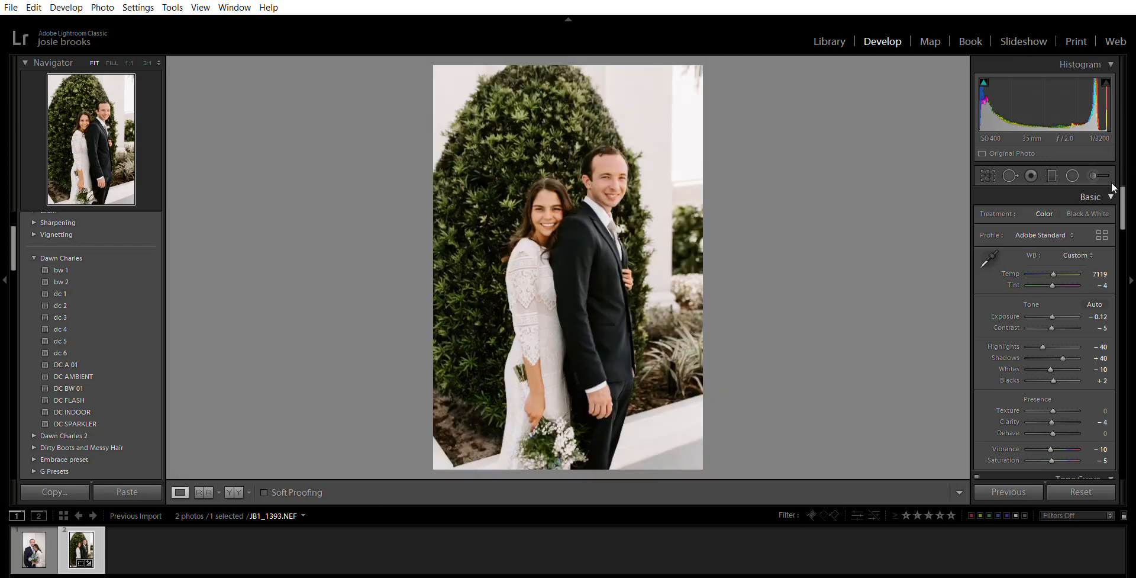
Step: Set the shadows to +38, inspect the photo up close and compare it side by side with the original
left_click_drag(1063, 358, 1062, 358)
left_click(603, 168)
left_click_drag(536, 371, 780, 224)
left_click_drag(673, 321, 707, 213)
left_click_drag(797, 179, 918, 332)
left_click(654, 347)
left_click(234, 492)
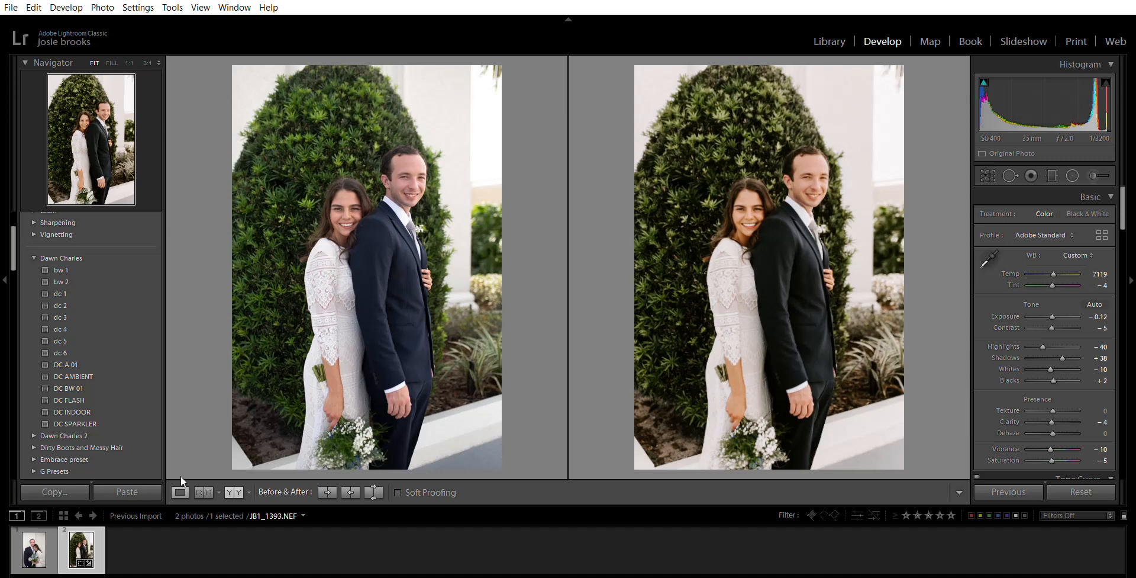